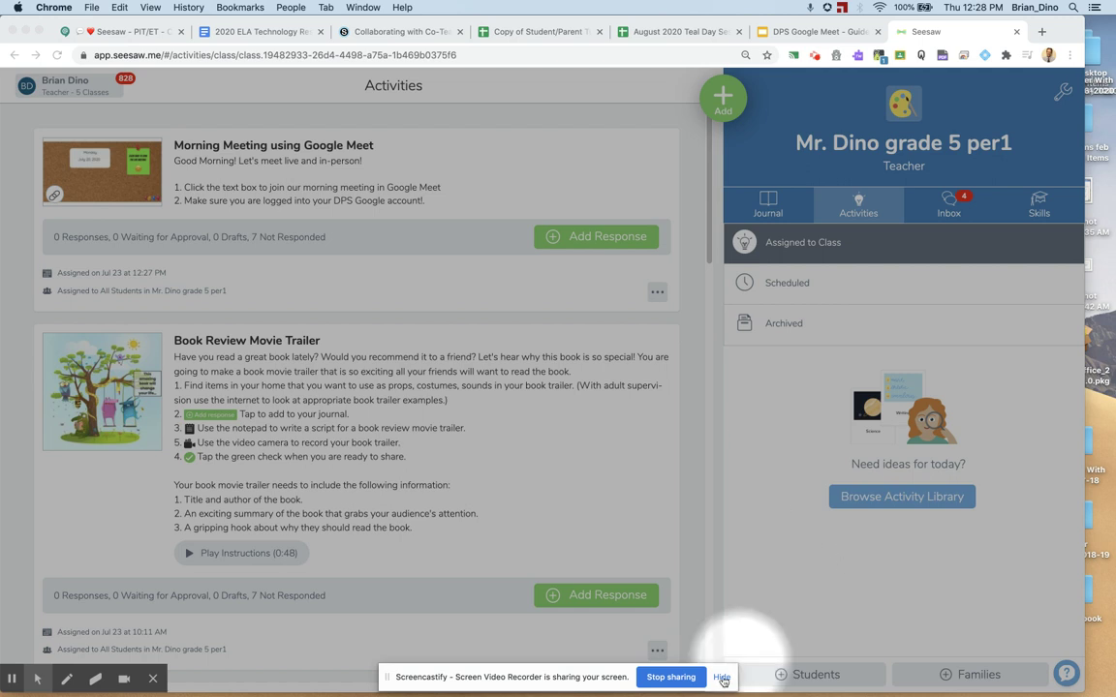
Step: Look at the DPS Google Meet guide, and open Google Meet in a new browser tab
{"action": "left_click", "coordinate": [721, 677]}
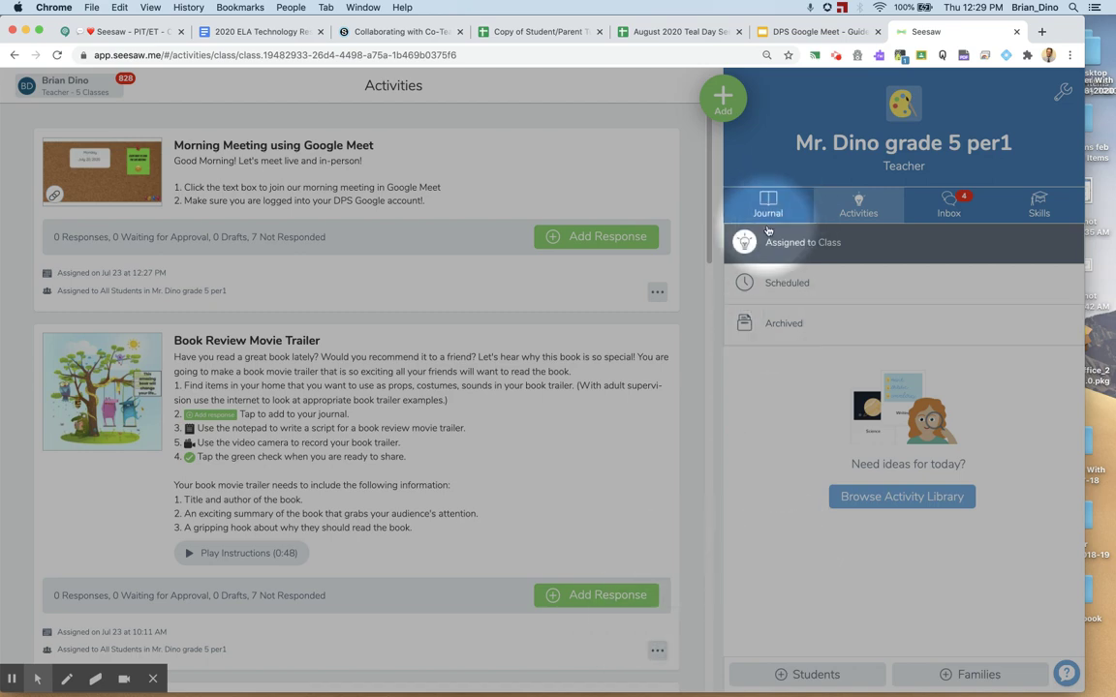
{"action": "left_click", "coordinate": [819, 32]}
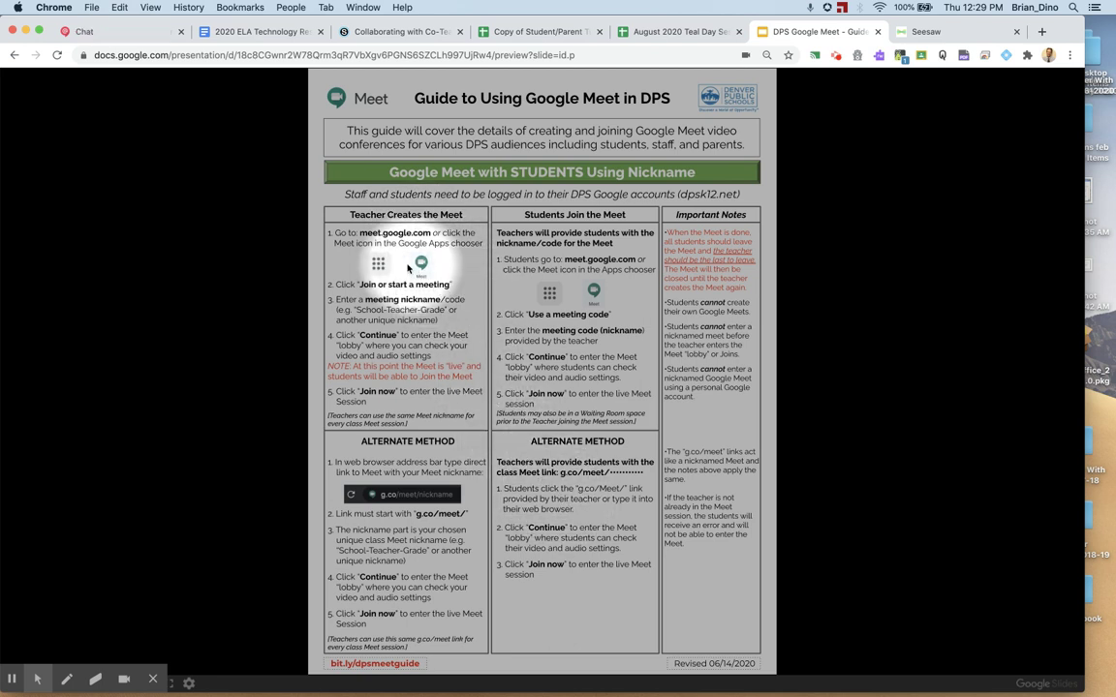
{"action": "left_click", "coordinate": [1042, 31]}
{"action": "type", "text": "mee"}
{"action": "key", "text": "Return"}
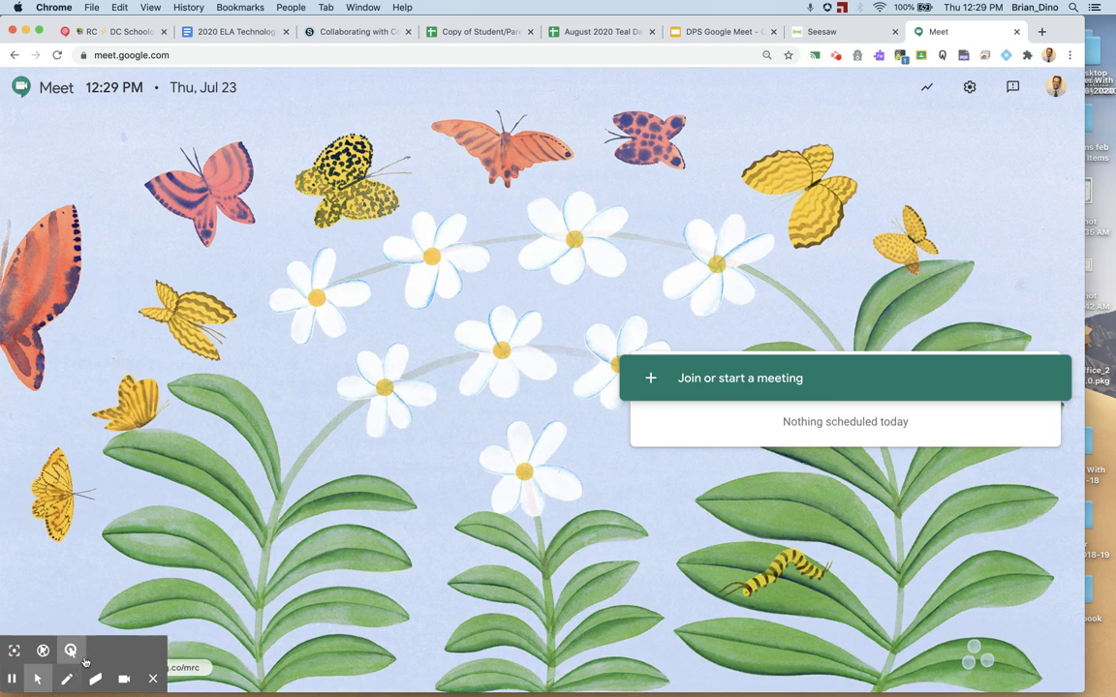
{"action": "left_click", "coordinate": [71, 651]}
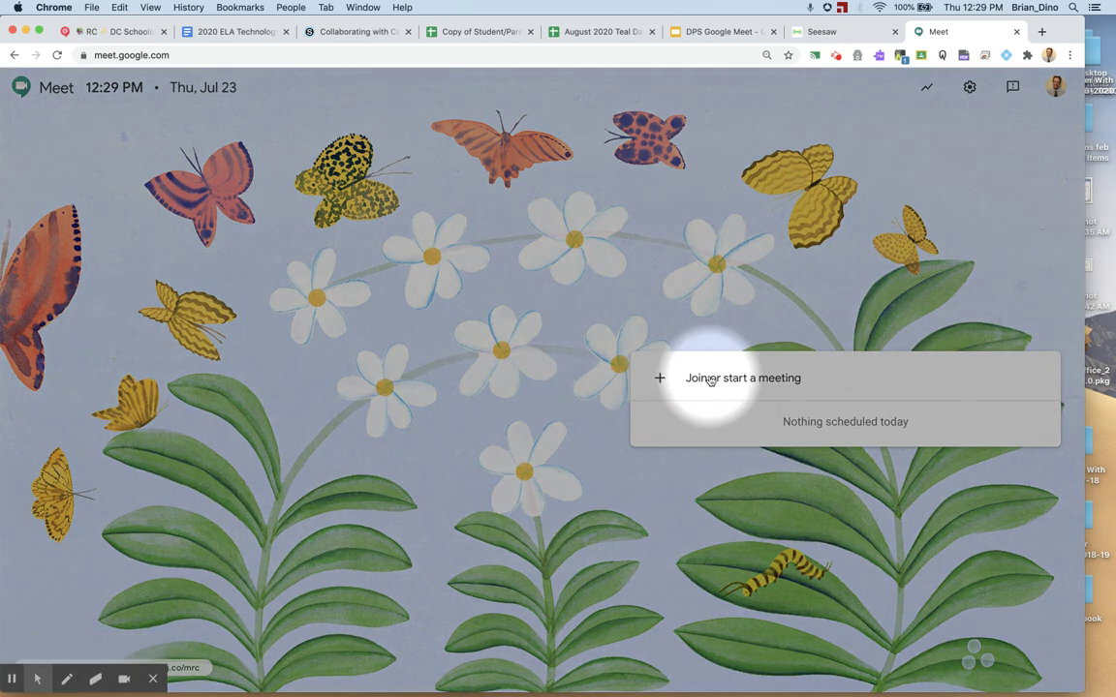
Step: Start a meeting under a nickname made from the teacher's name, DPS and ElemSchool, and continue to its lobby
{"action": "left_click", "coordinate": [710, 380]}
{"action": "left_click", "coordinate": [443, 390]}
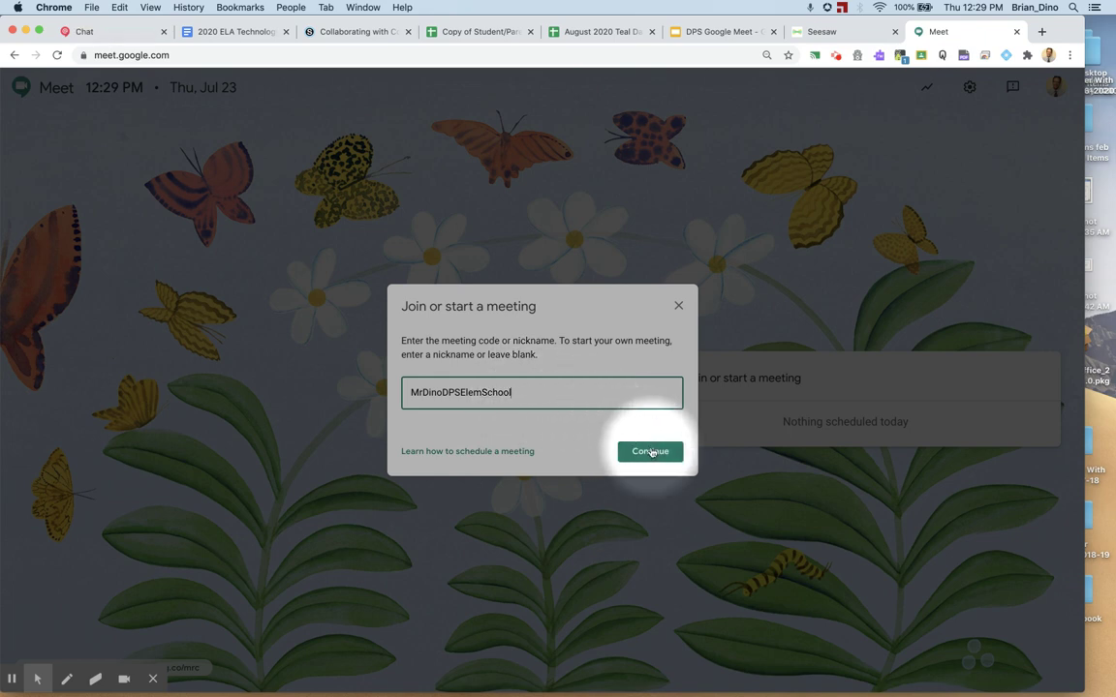
{"action": "left_click", "coordinate": [651, 451]}
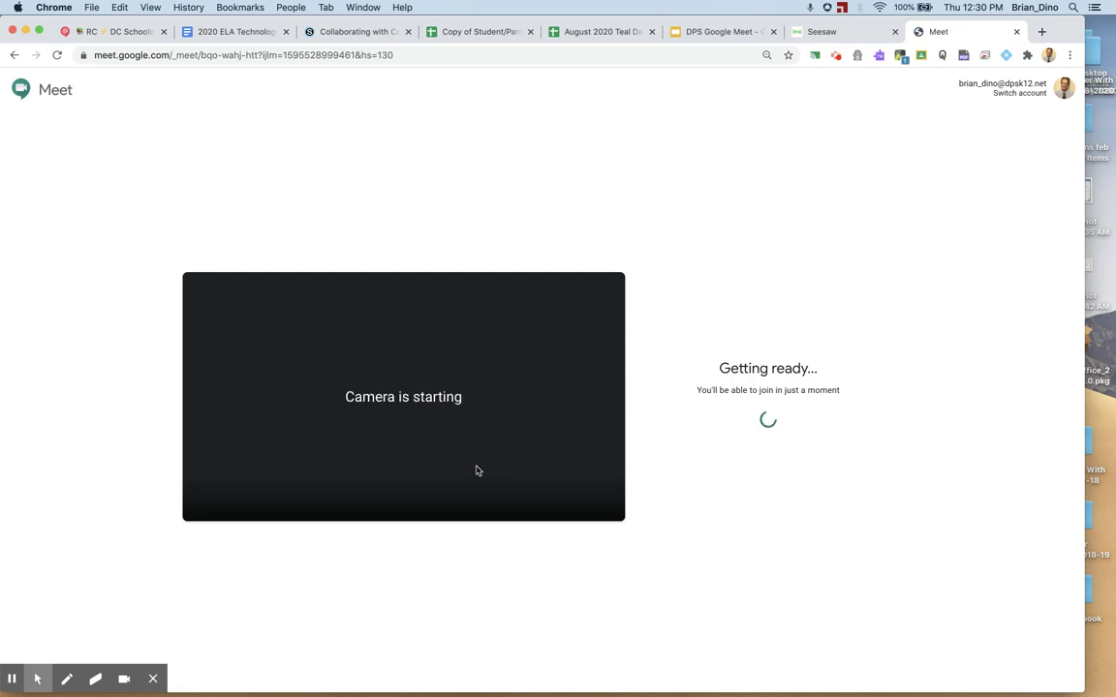
Step: Join the nicknamed meeting with the camera off, and close the meeting once its joining details have been viewed
{"action": "left_click", "coordinate": [427, 495]}
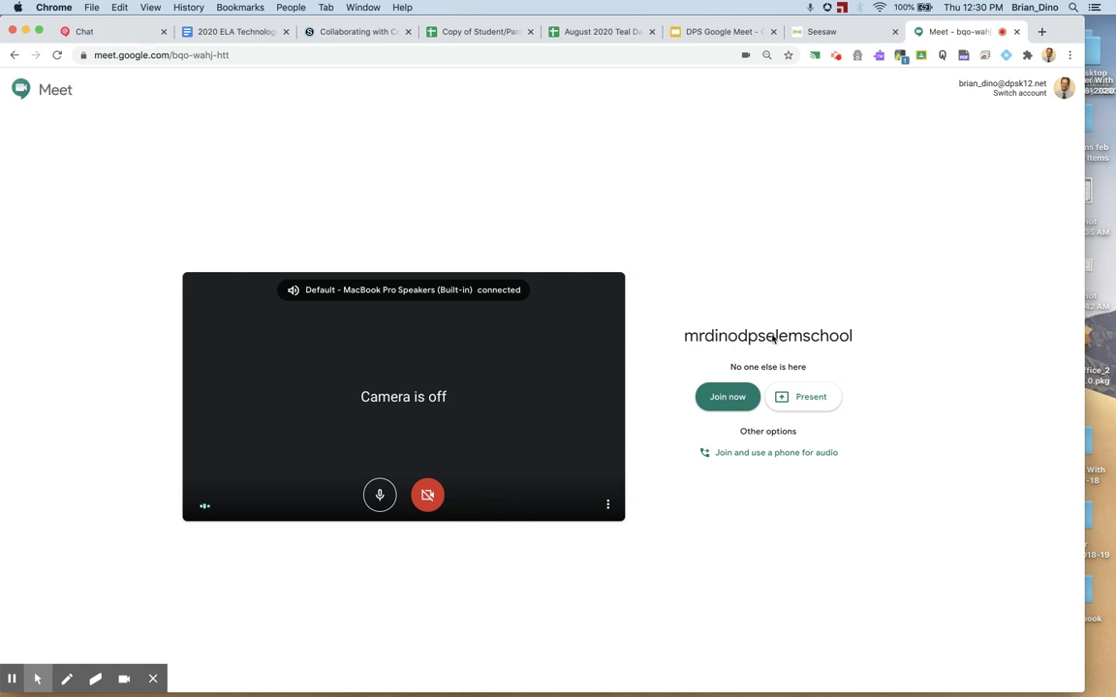
{"action": "left_click", "coordinate": [728, 398]}
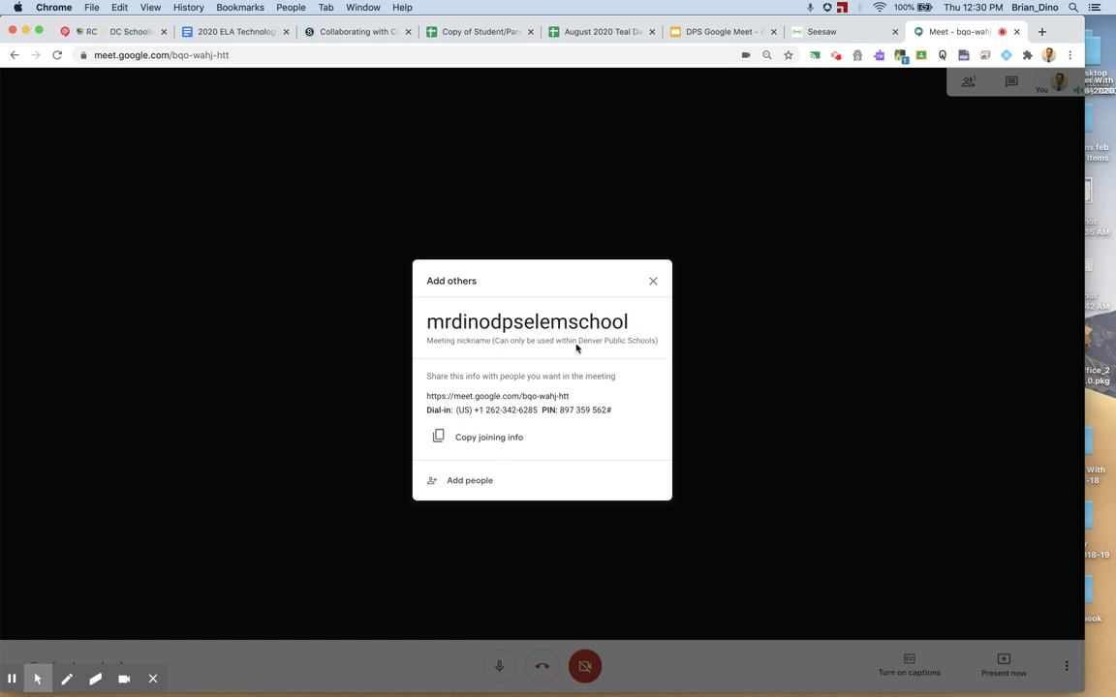
{"action": "mouse_move", "coordinate": [3, 690]}
{"action": "left_click", "coordinate": [14, 650]}
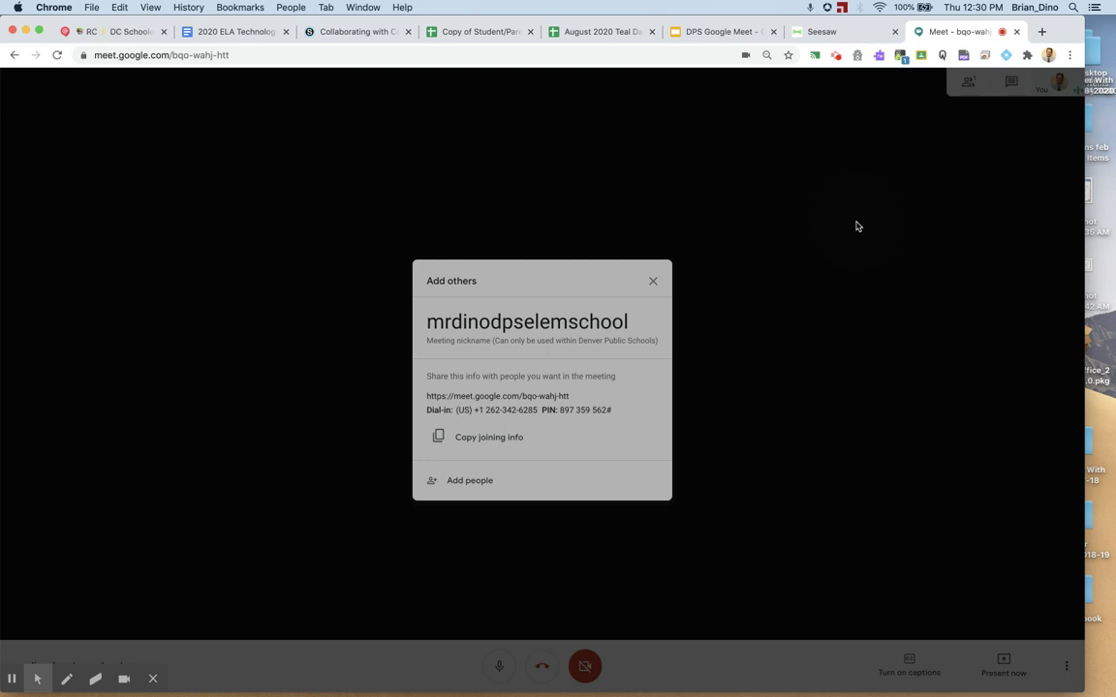
{"action": "left_click", "coordinate": [1015, 32]}
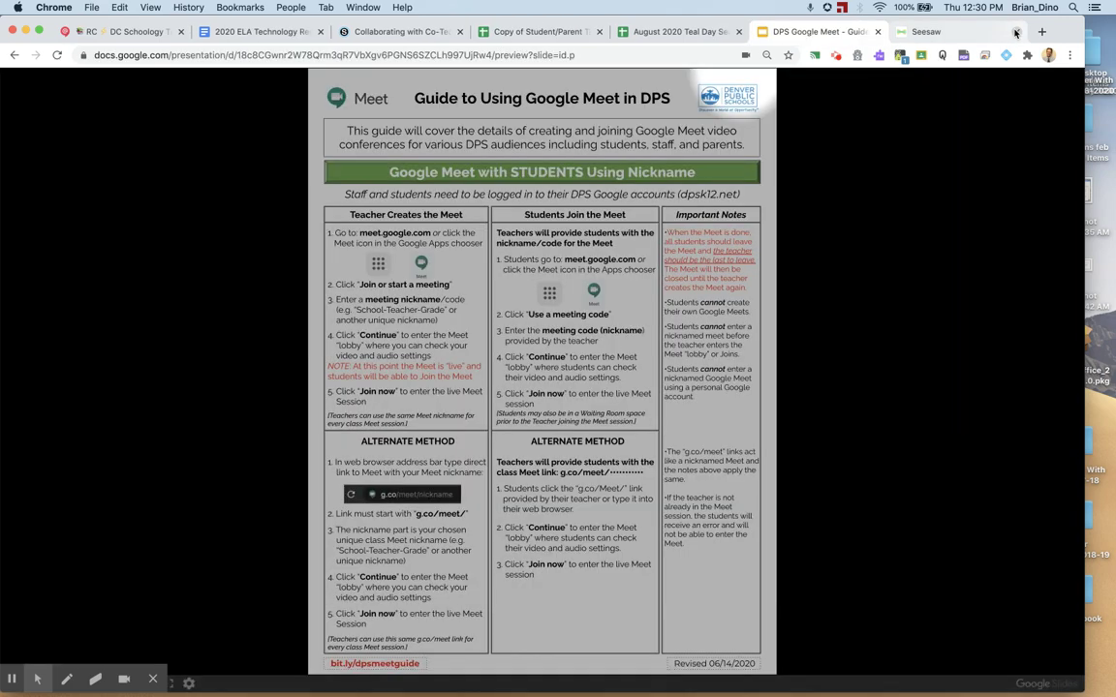
Step: Switch back to Seesaw and open the "Morning Meeting using Google Meet" activity from the personal activity library for assigning
{"action": "left_click", "coordinate": [927, 32]}
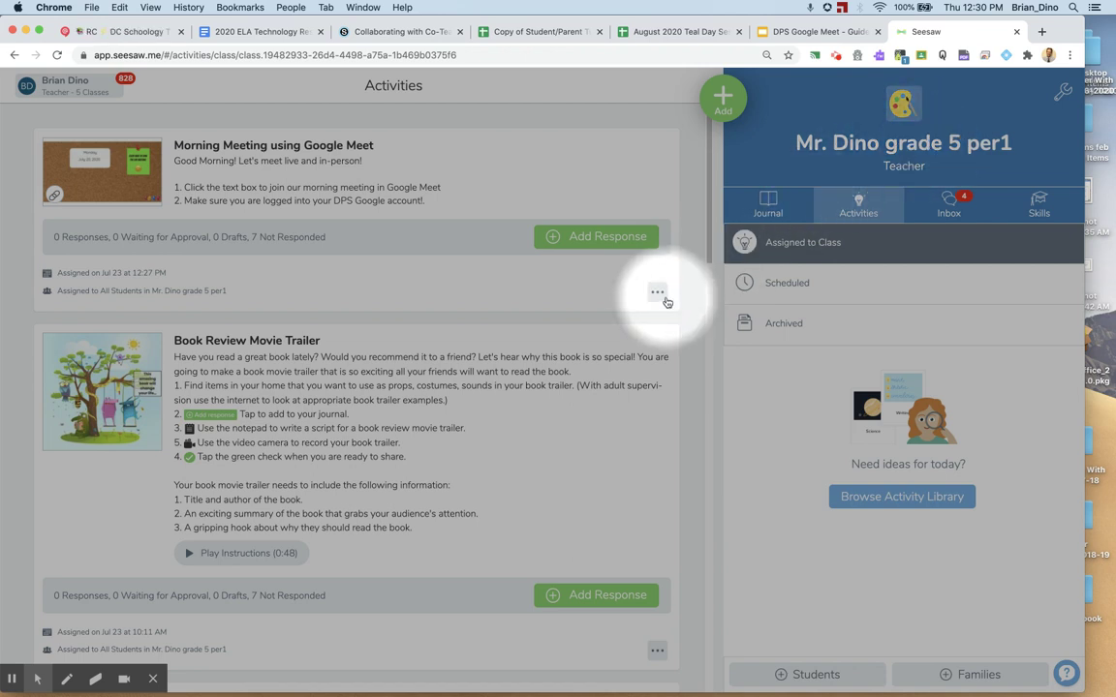
{"action": "scroll", "coordinate": [24, 659], "scroll_direction": "down", "scroll_amount": 4}
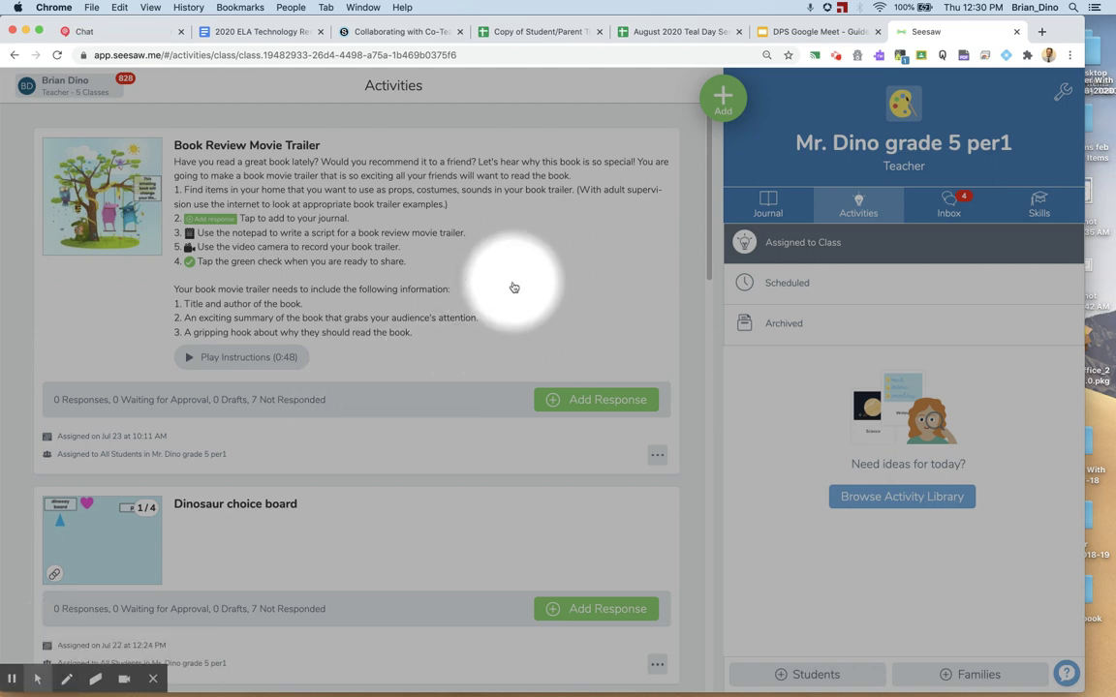
{"action": "left_click", "coordinate": [723, 103]}
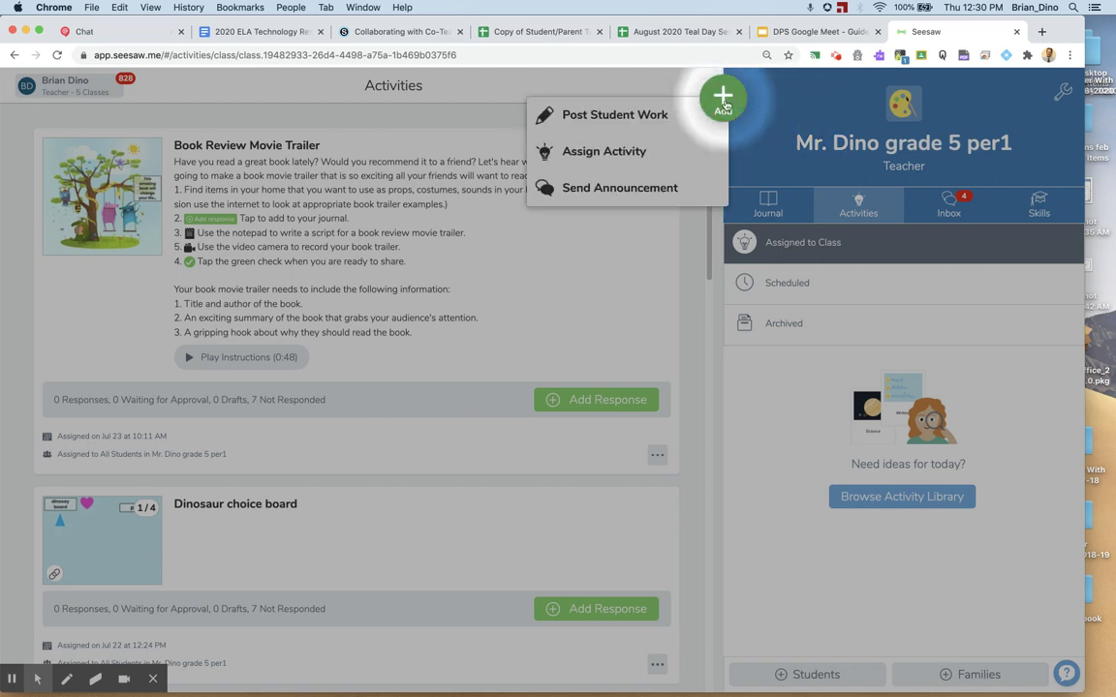
{"action": "left_click", "coordinate": [602, 153]}
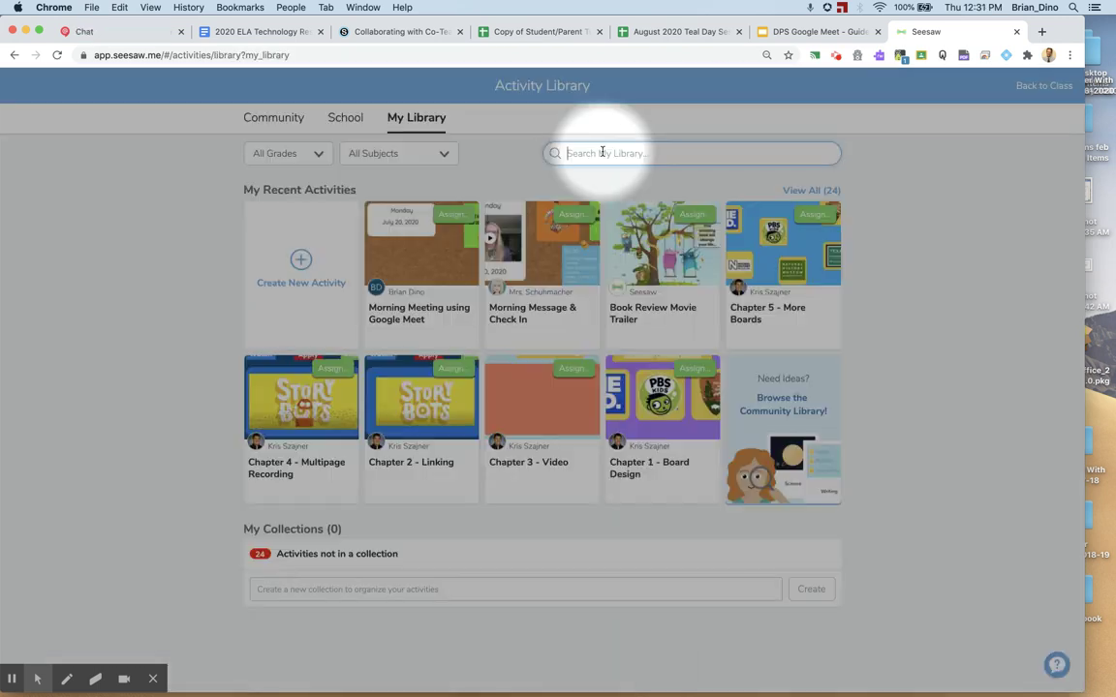
{"action": "left_click", "coordinate": [423, 272]}
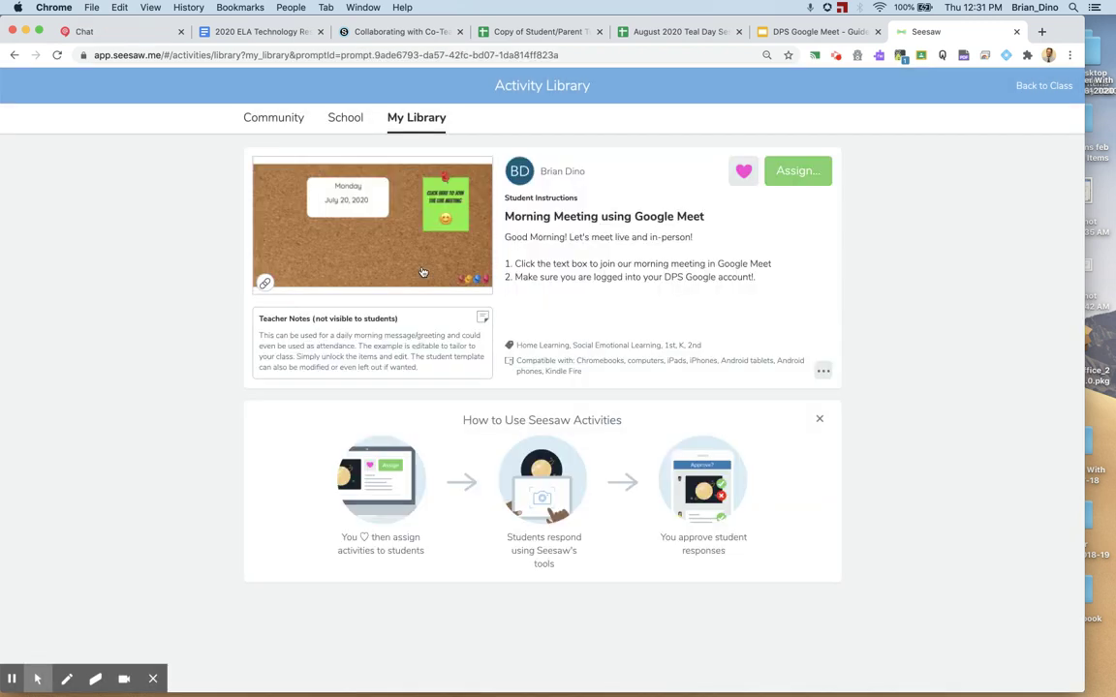
{"action": "key", "text": "alt+f"}
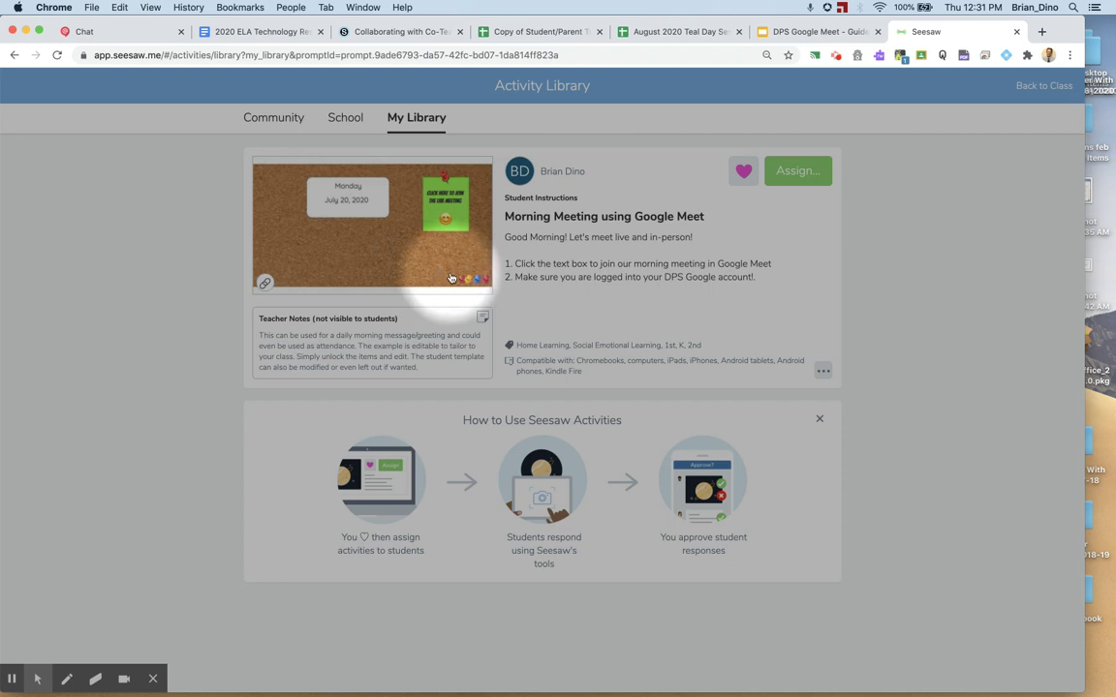
Step: Open the Morning Meeting activity for editing and open its attached example board
{"action": "left_click", "coordinate": [823, 372]}
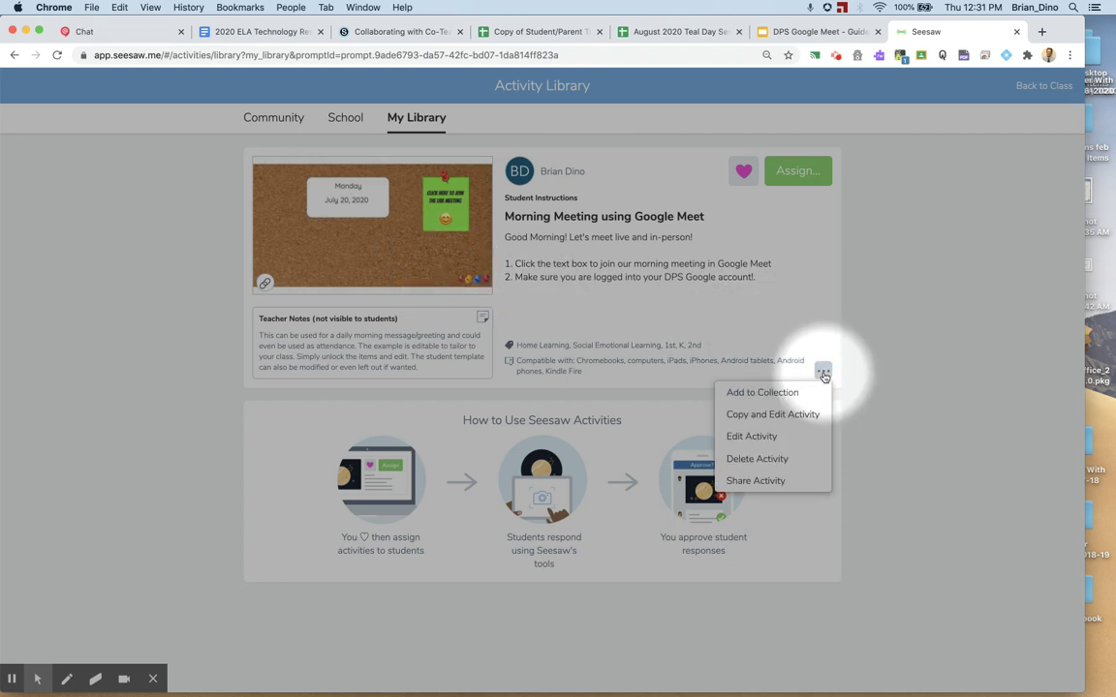
{"action": "left_click", "coordinate": [771, 437]}
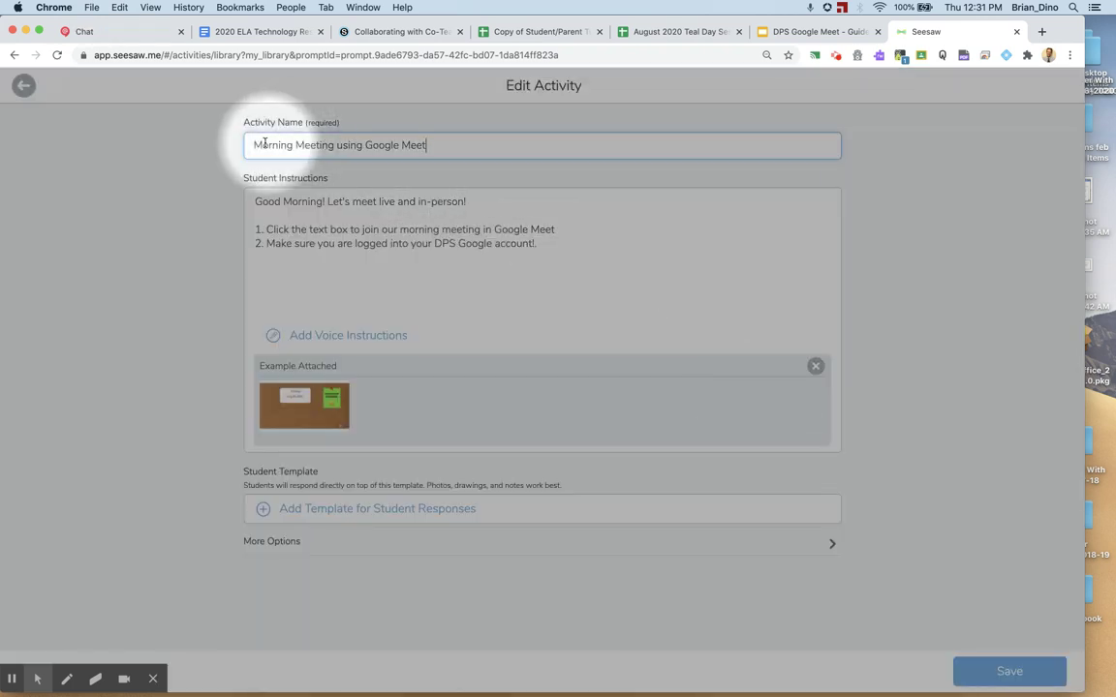
{"action": "left_click_drag", "start_coordinate": [261, 145], "coordinate": [446, 139]}
{"action": "left_click", "coordinate": [447, 190]}
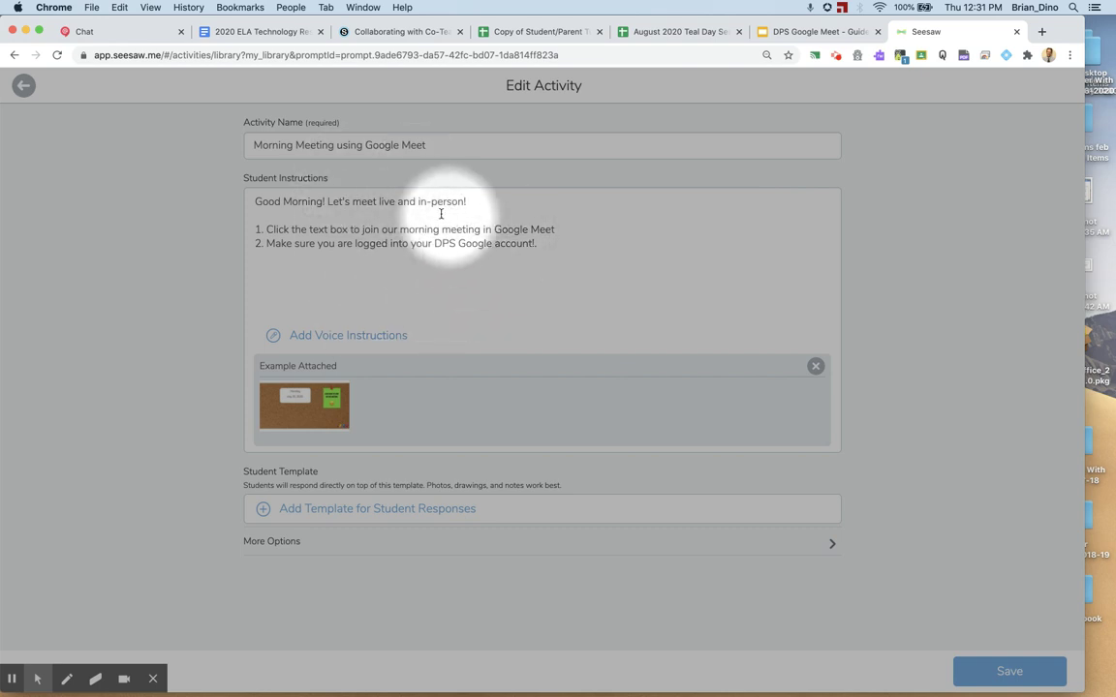
{"action": "left_click", "coordinate": [281, 334]}
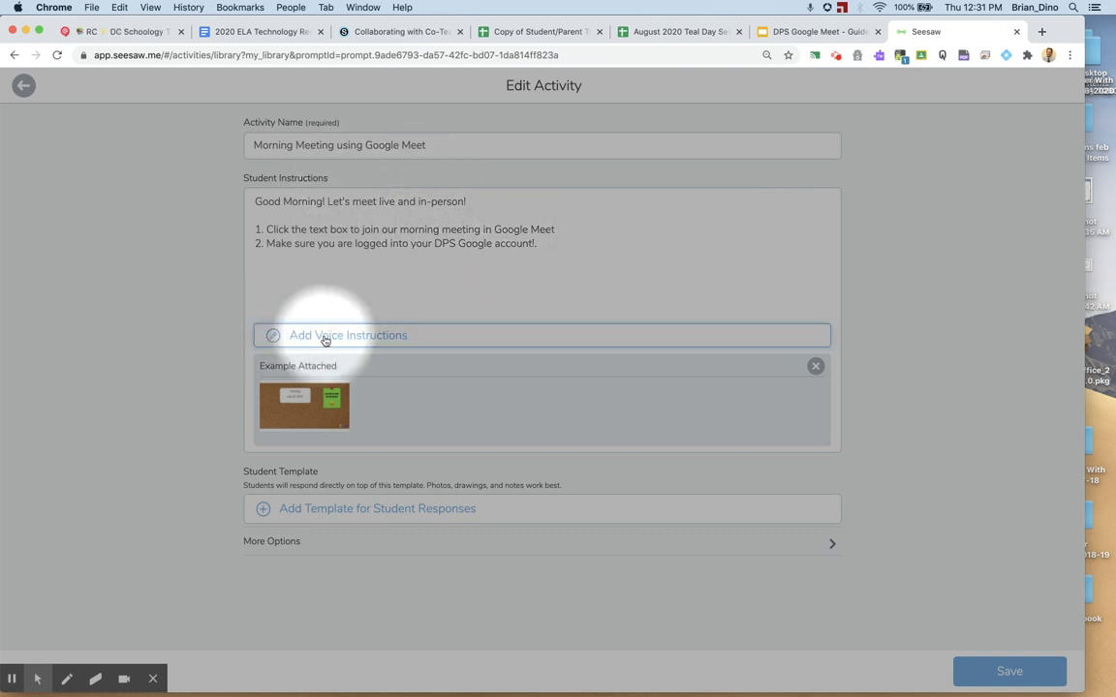
{"action": "left_click", "coordinate": [312, 406]}
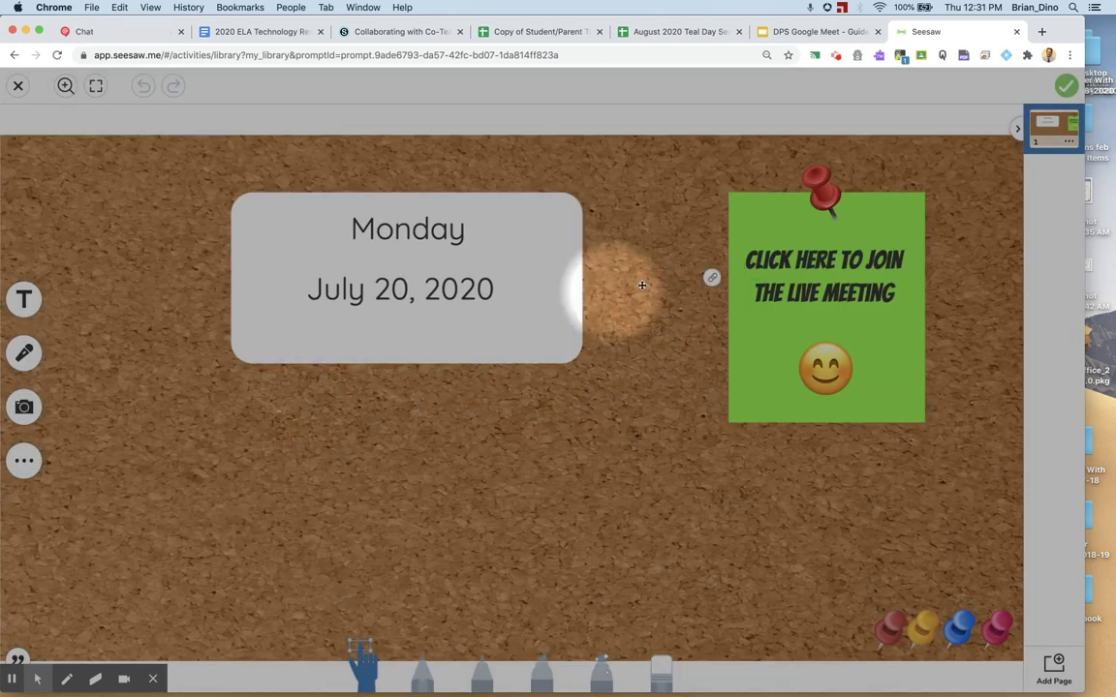
Step: Examine the full g.co/meet link attached to the "Click here to join the live meeting" text on the green note
{"action": "mouse_move", "coordinate": [736, 237]}
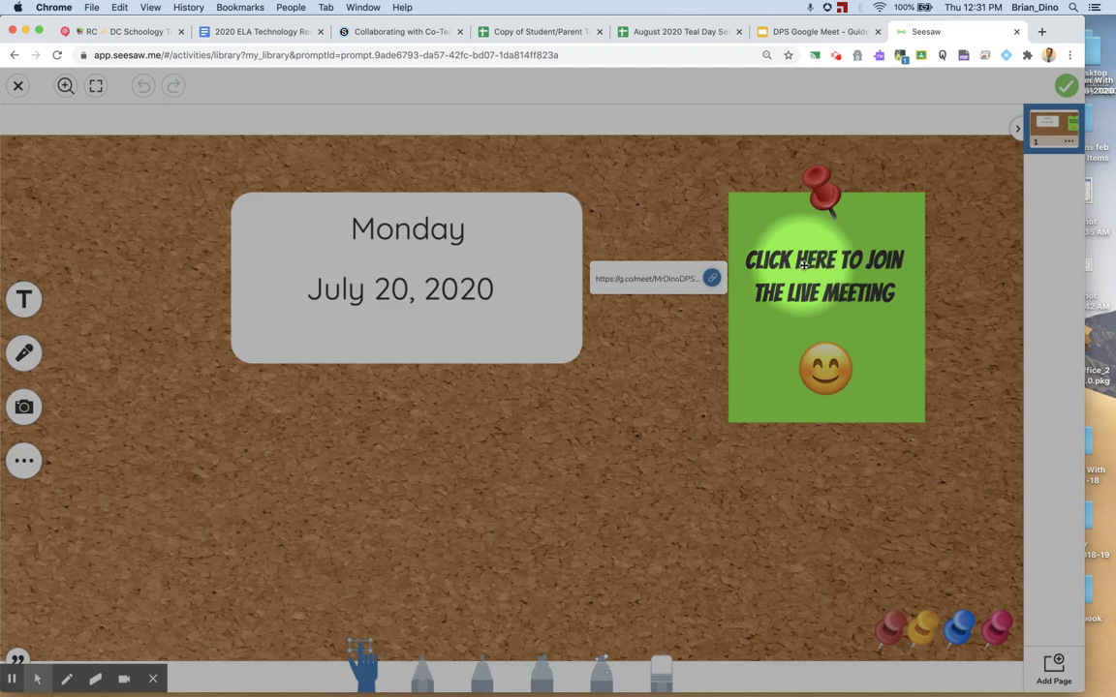
{"action": "left_click", "coordinate": [793, 260]}
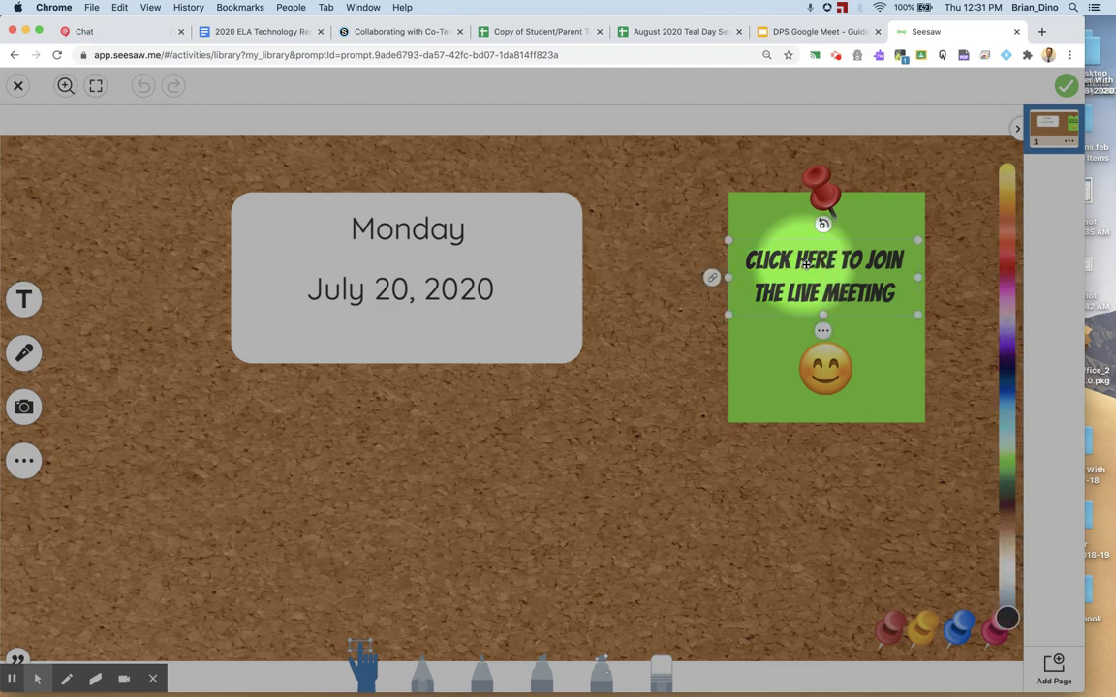
{"action": "left_click", "coordinate": [821, 332]}
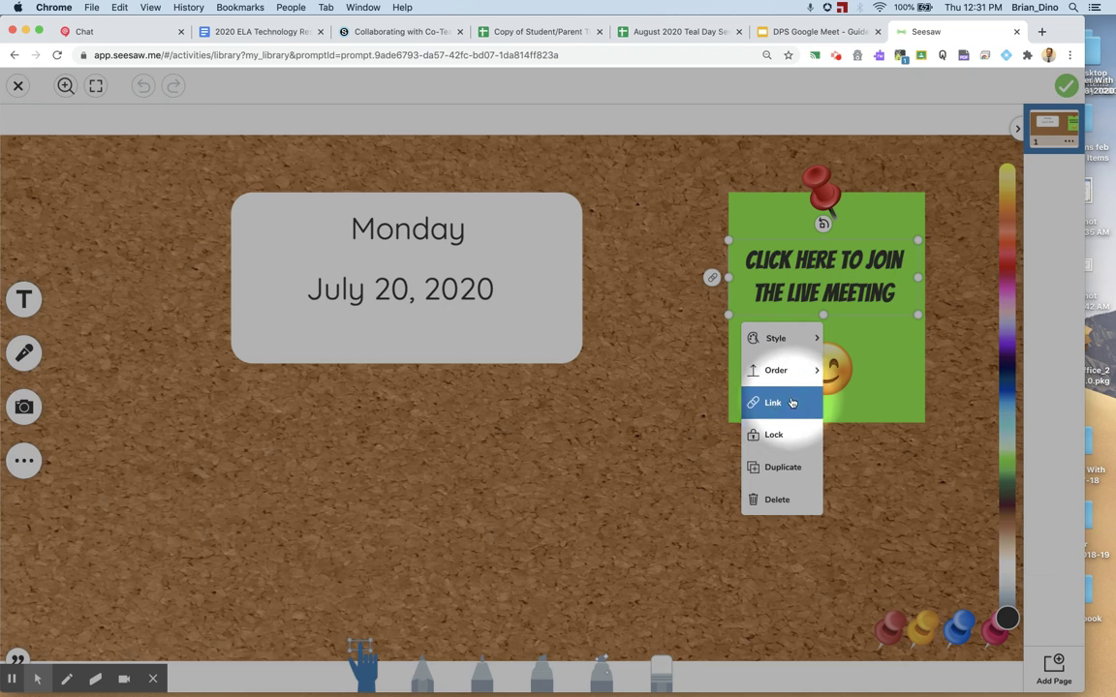
{"action": "left_click", "coordinate": [791, 404]}
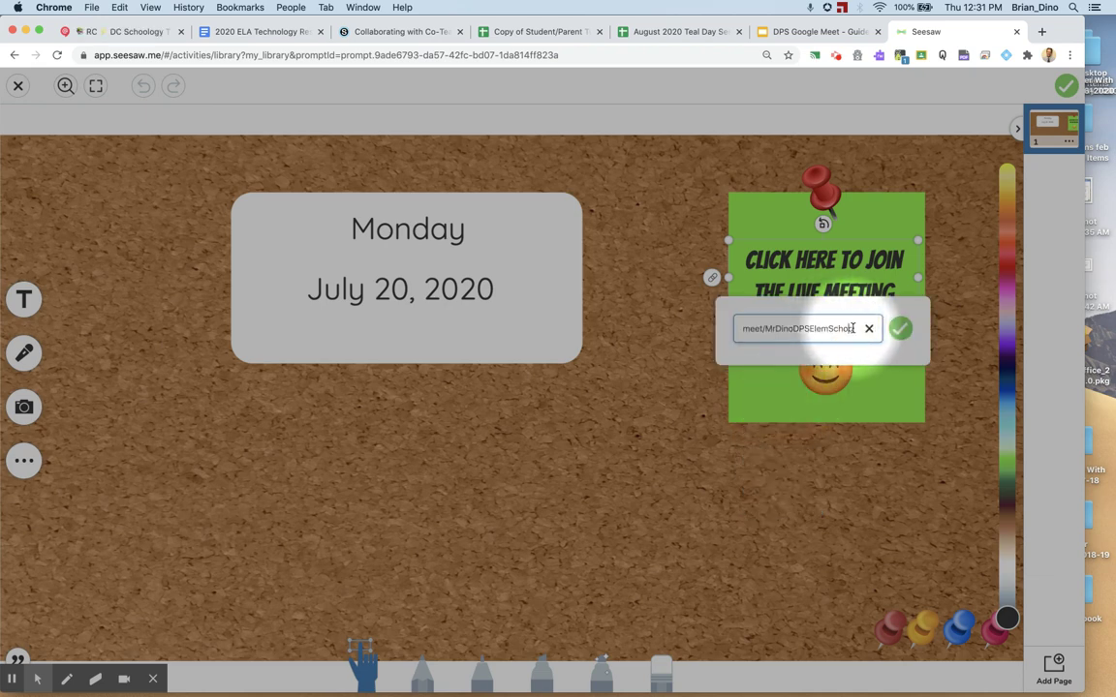
{"action": "left_click_drag", "start_coordinate": [853, 328], "coordinate": [786, 329]}
{"action": "left_click", "coordinate": [751, 328]}
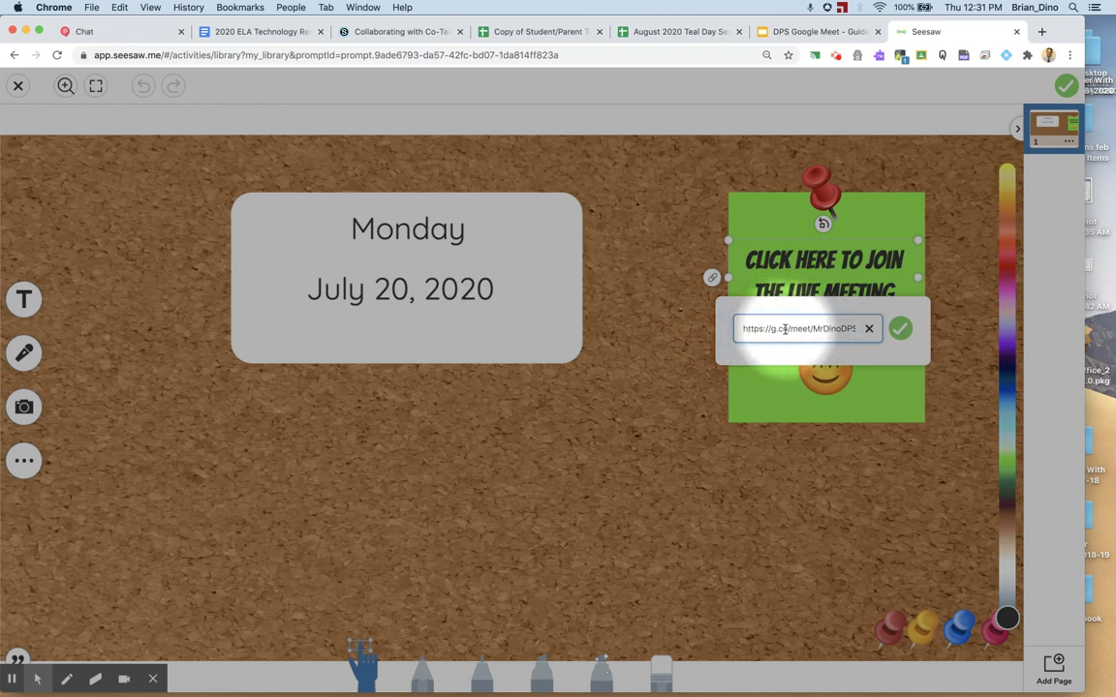
{"action": "triple_click", "coordinate": [861, 329]}
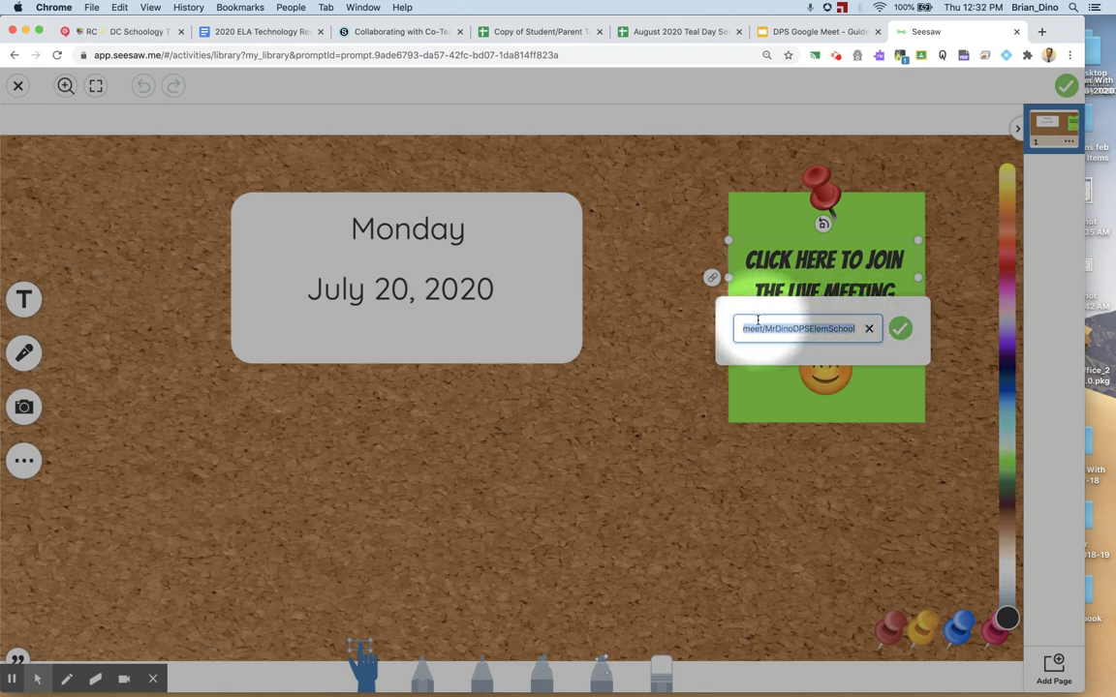
Step: Confirm the live meeting link, and save the example board and the activity
{"action": "left_click", "coordinate": [906, 330]}
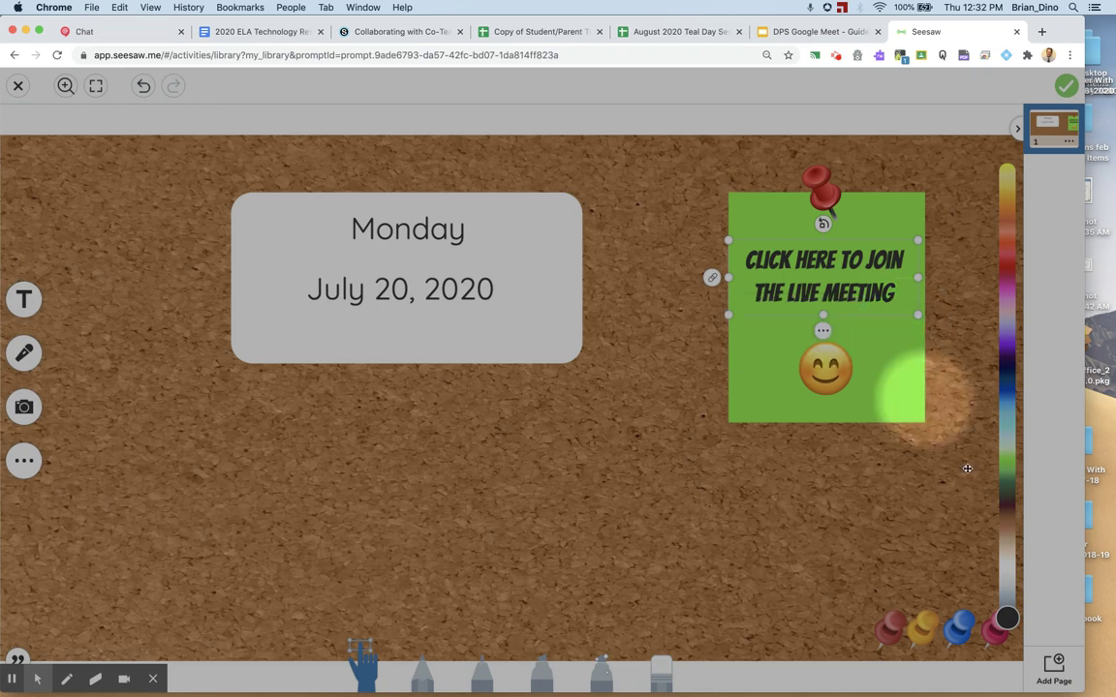
{"action": "left_click", "coordinate": [1067, 88]}
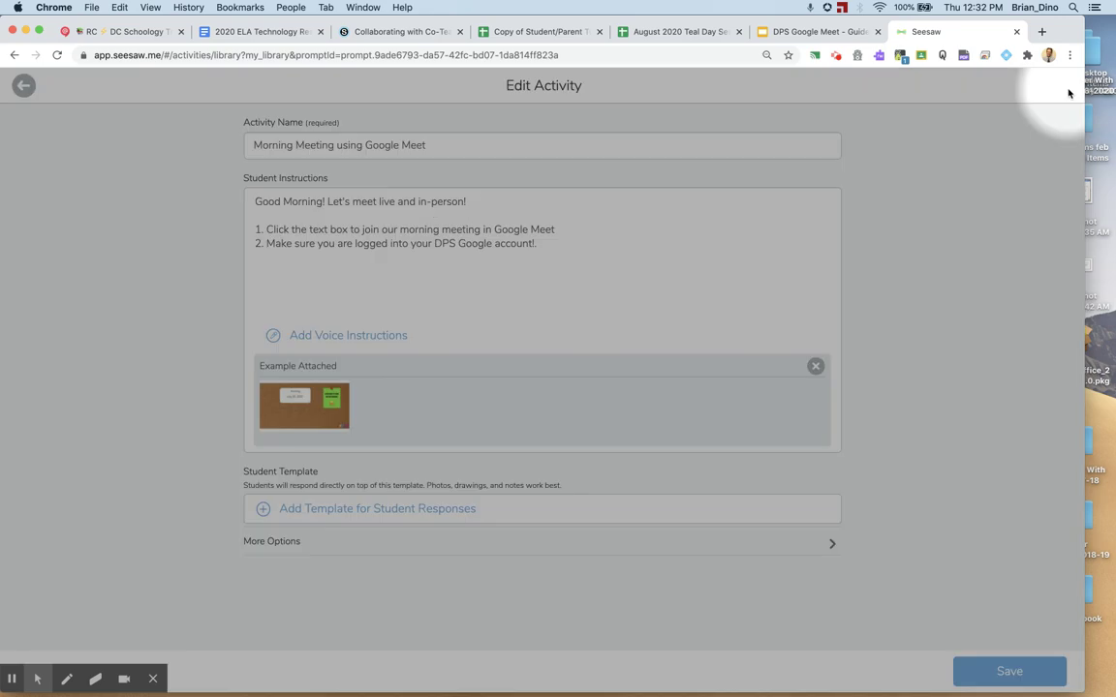
{"action": "left_click", "coordinate": [1027, 675]}
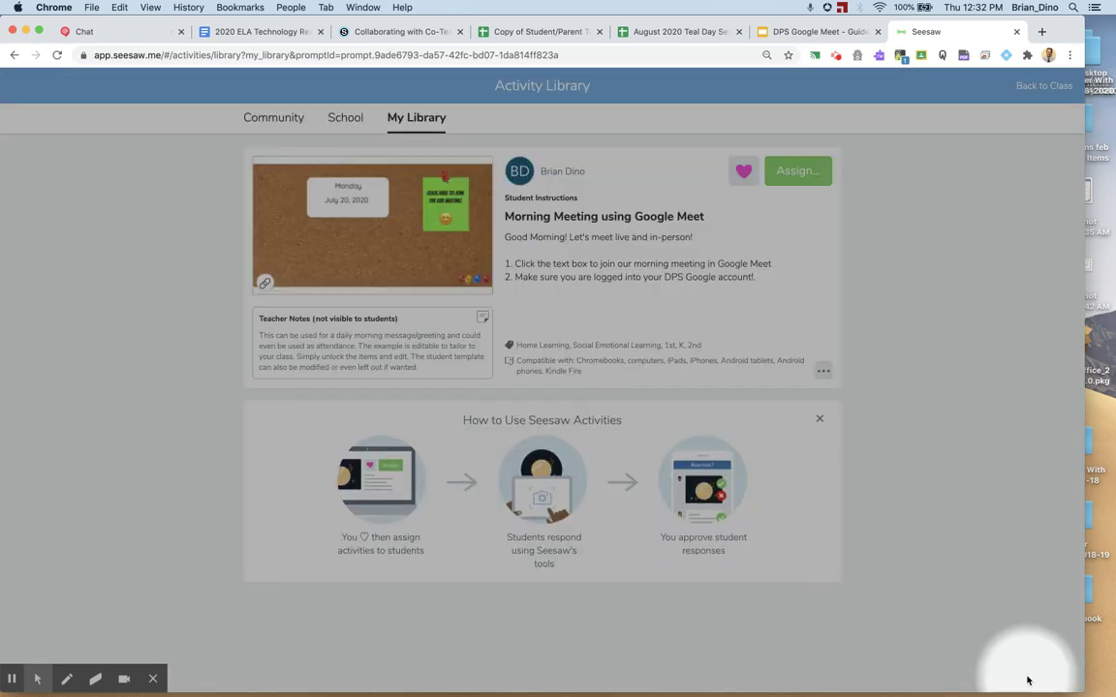
Step: Consult the alternate method in the Google Meet guide, and assign the Morning Meeting activity to the grade 5 per1 class
{"action": "left_click", "coordinate": [828, 32]}
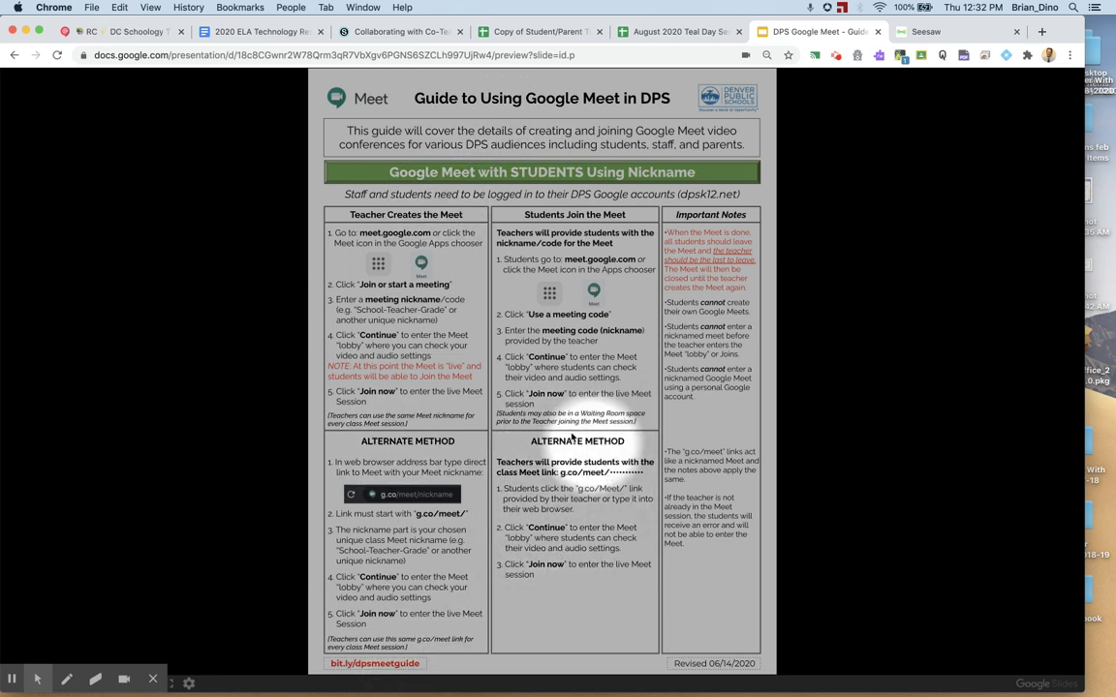
{"action": "left_click", "coordinate": [929, 37]}
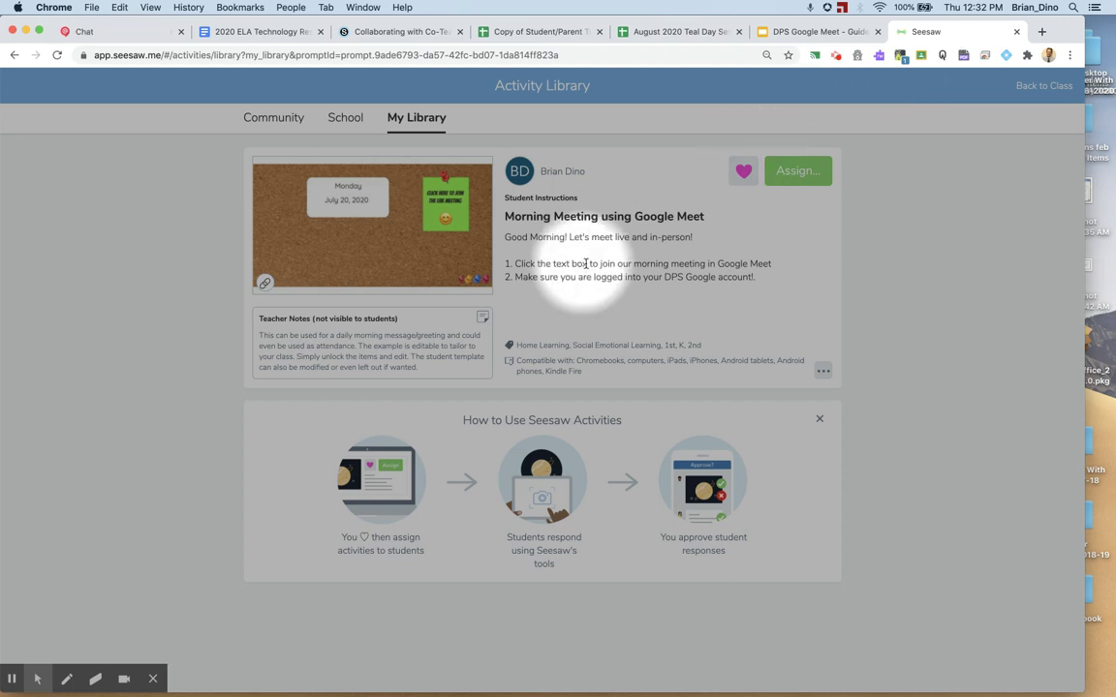
{"action": "left_click", "coordinate": [798, 171]}
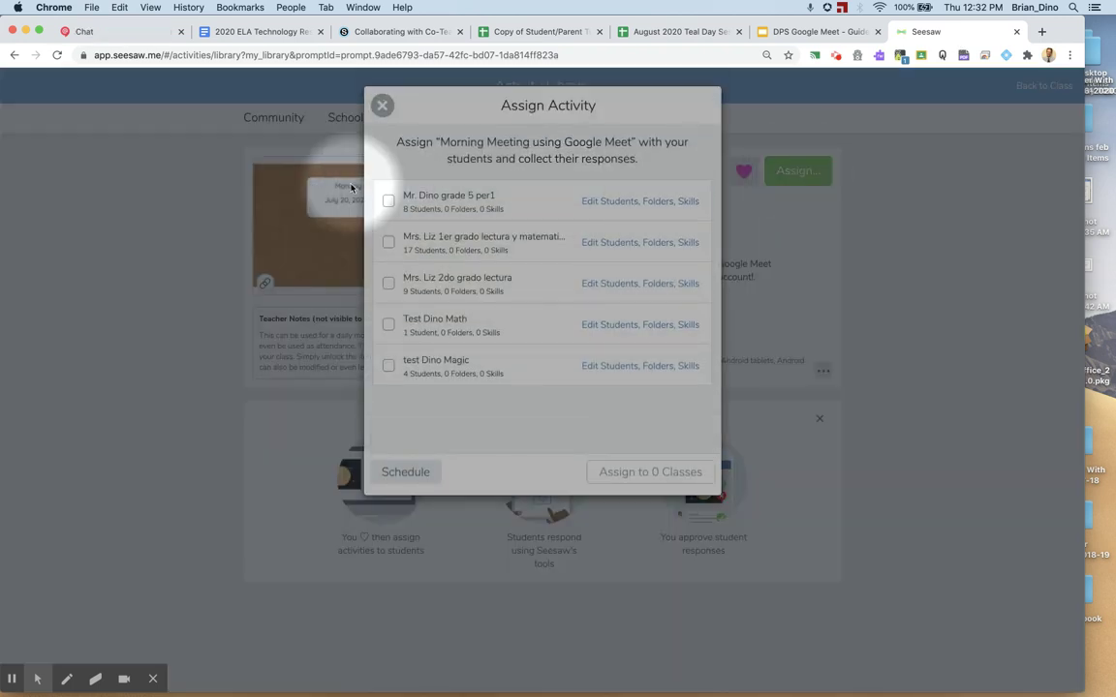
{"action": "left_click", "coordinate": [389, 203]}
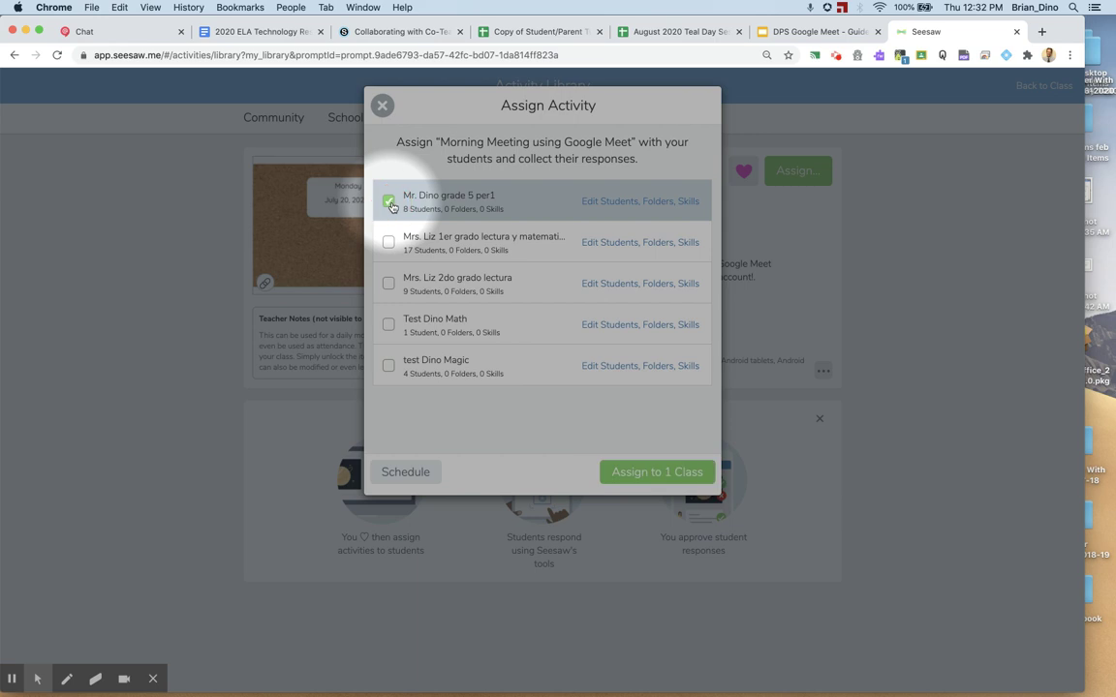
{"action": "left_click", "coordinate": [666, 475]}
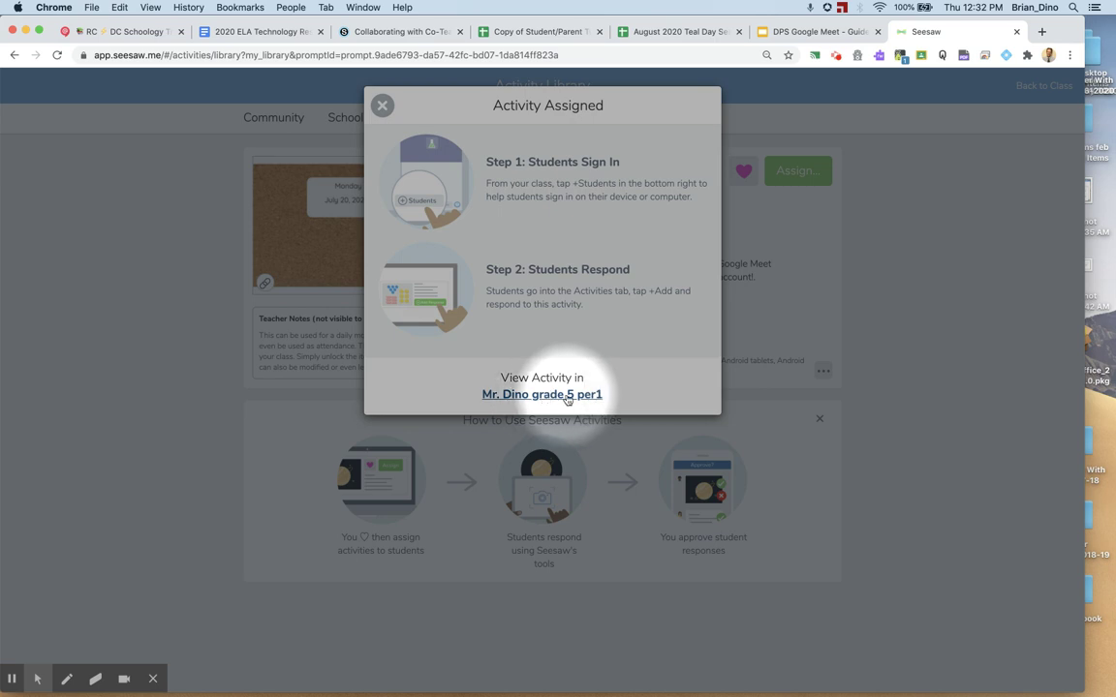
Step: View the Morning Meeting activity's board in the grade 5 per1 class and test its live meeting link
{"action": "left_click", "coordinate": [568, 394]}
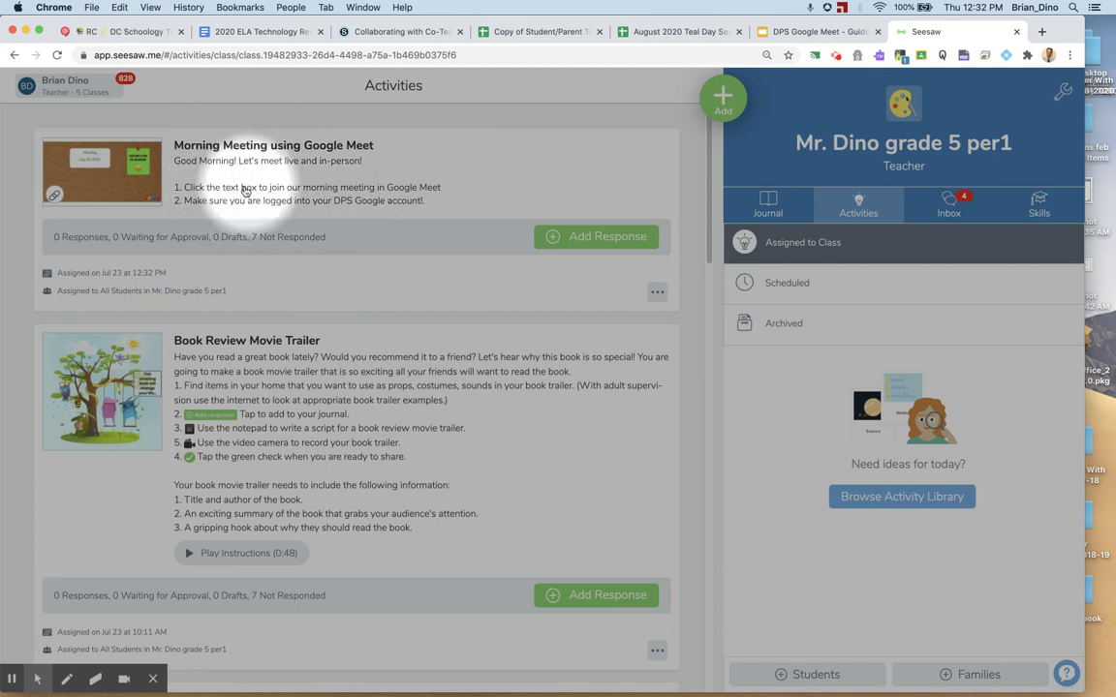
{"action": "left_click", "coordinate": [101, 179]}
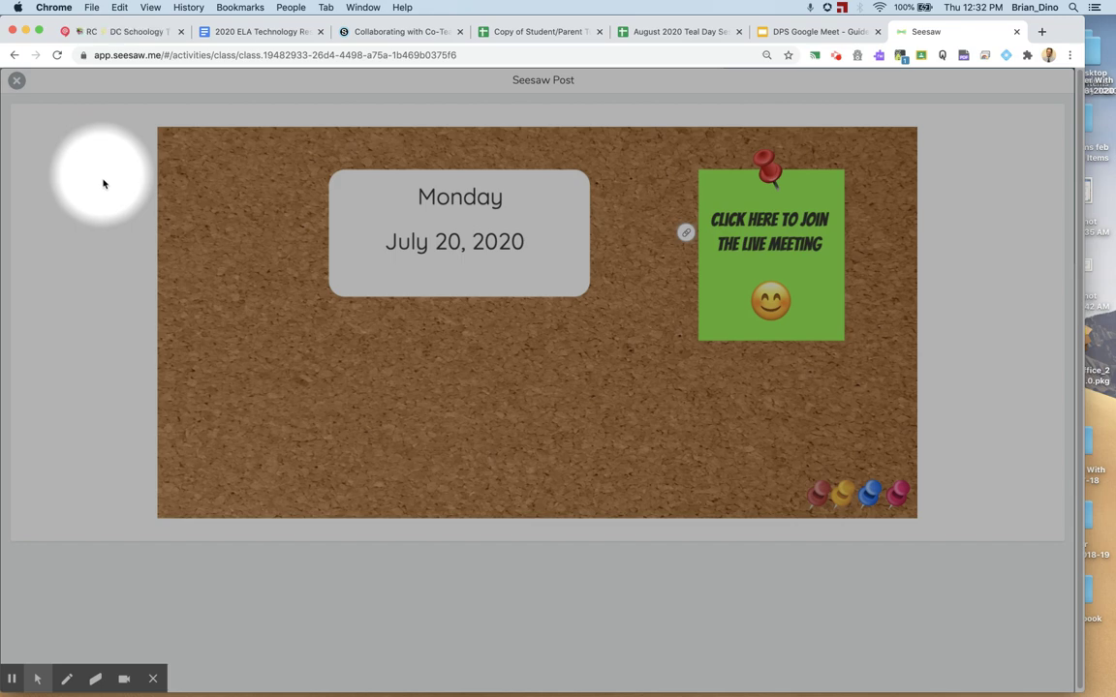
{"action": "mouse_move", "coordinate": [678, 208]}
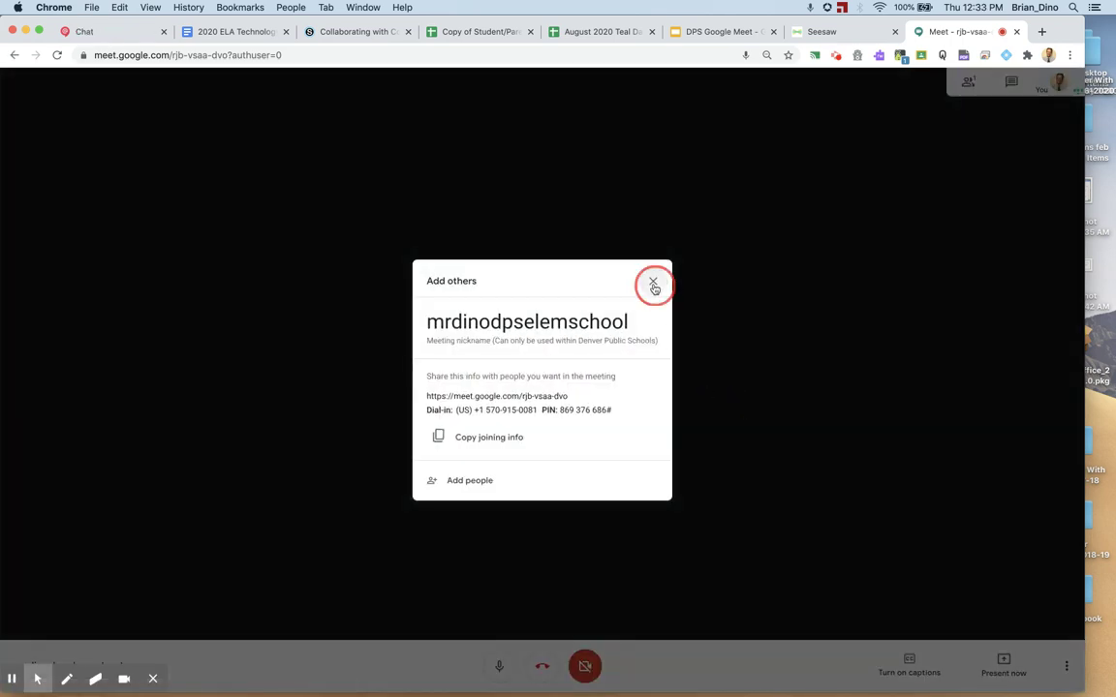
Step: Close the opened Google Meet session and the board preview to return to the class's assigned activities
{"action": "left_click", "coordinate": [653, 284]}
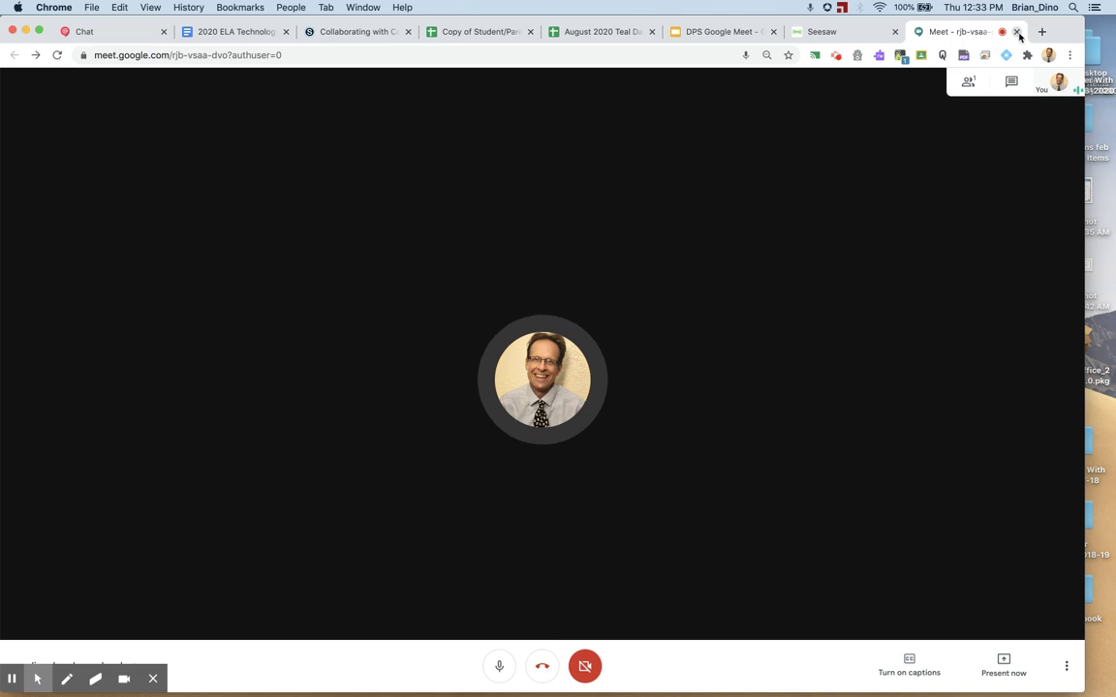
{"action": "left_click", "coordinate": [1016, 32]}
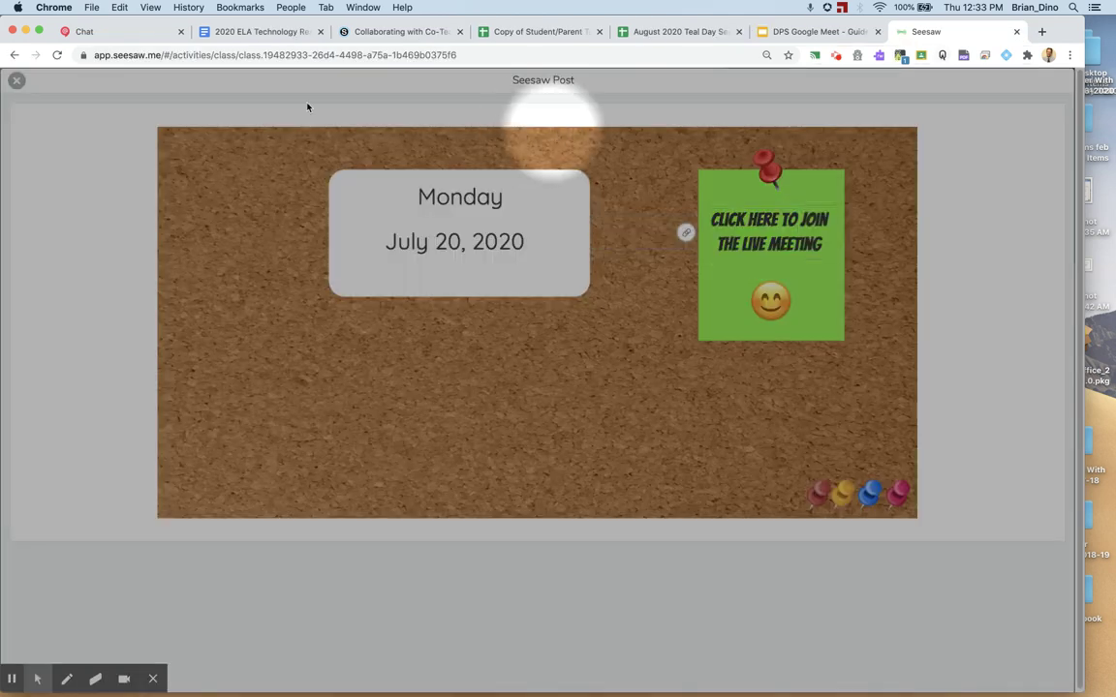
{"action": "left_click", "coordinate": [15, 83]}
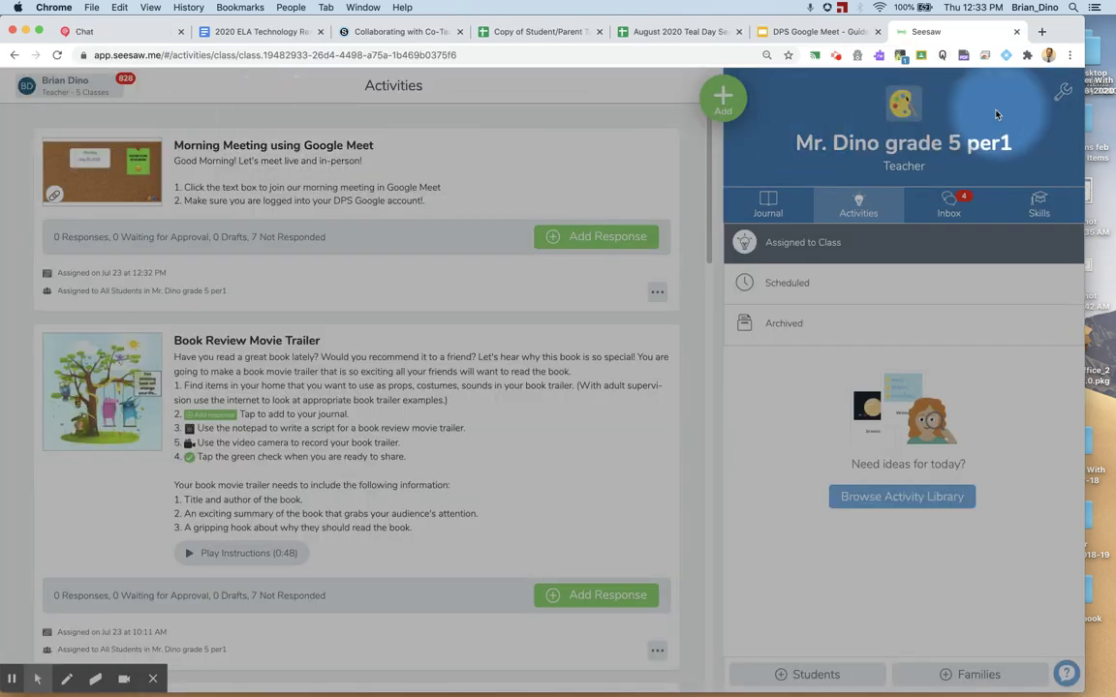